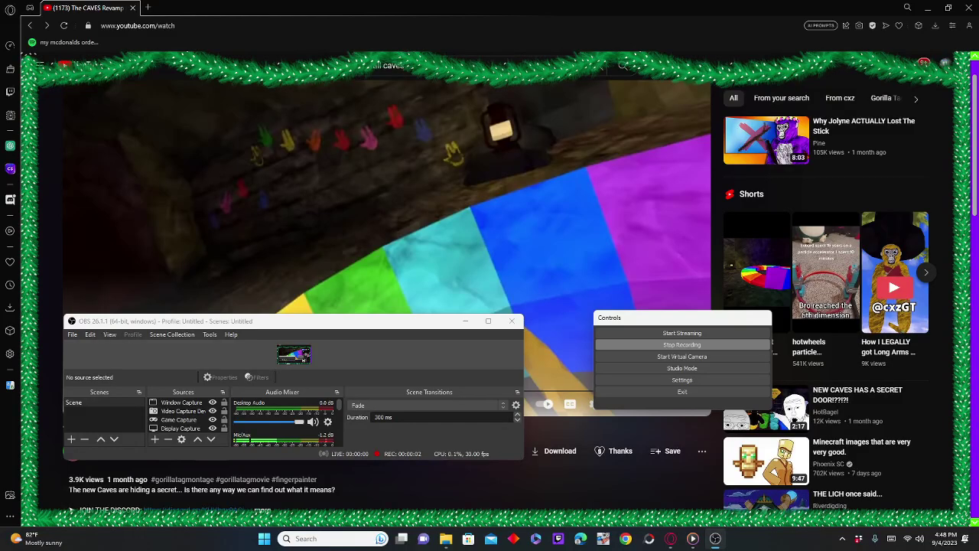
Minimize OBS with Win+D to reveal the YouTube cave wall video.
{"action": "key", "text": "super+d"}
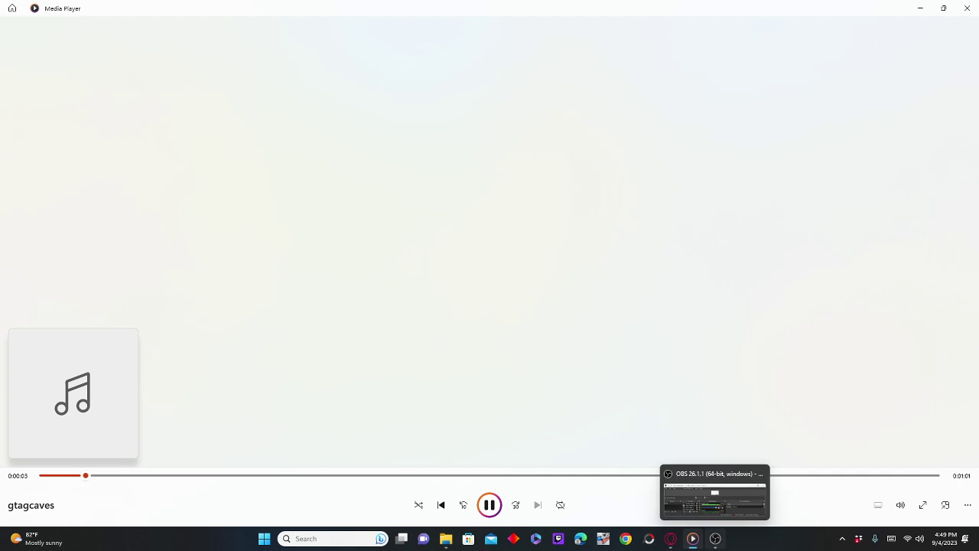
Restore the OBS window from the taskbar while gtagcaves keeps playing.
{"action": "mouse_move", "coordinate": [715, 539]}
{"action": "left_click", "coordinate": [715, 538]}
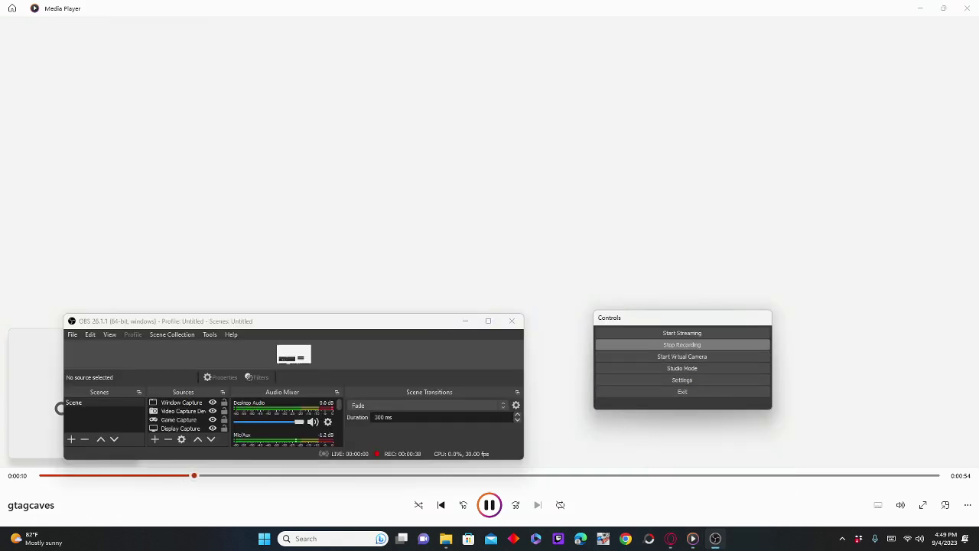